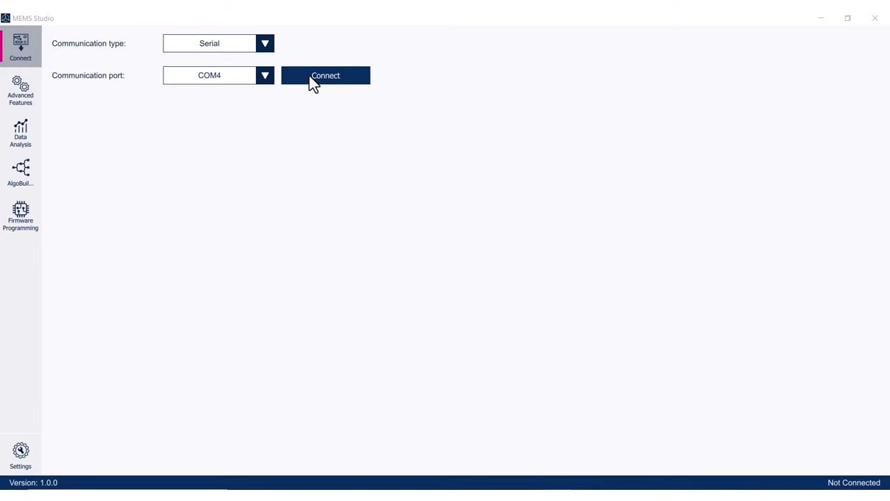
- Connect to the board over the Serial communication type on port COM4
{"action": "left_click", "coordinate": [265, 49]}
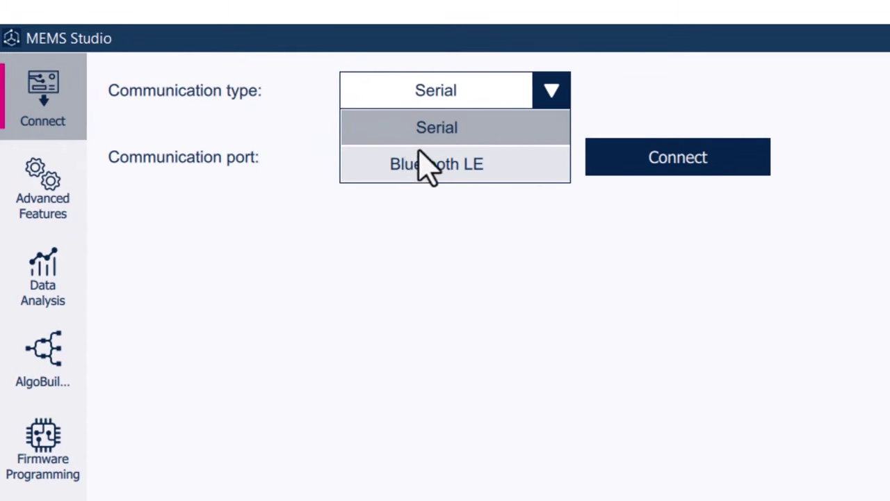
{"action": "left_click", "coordinate": [495, 134]}
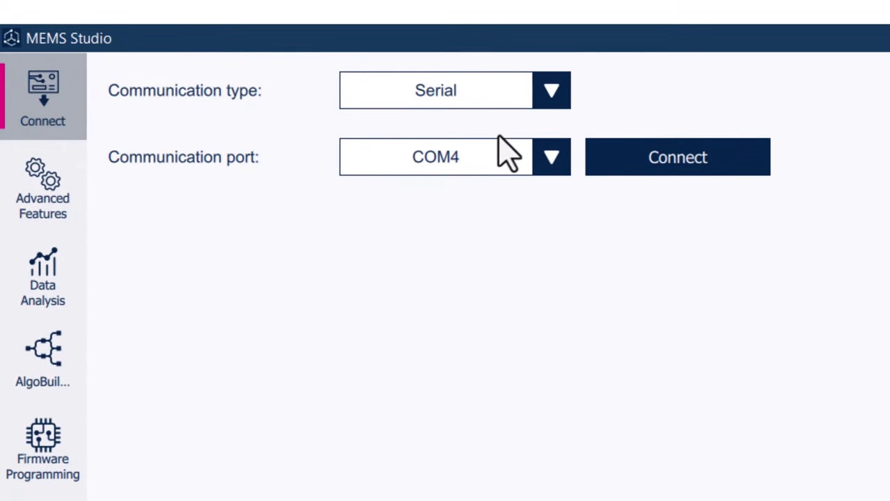
{"action": "left_click", "coordinate": [546, 182]}
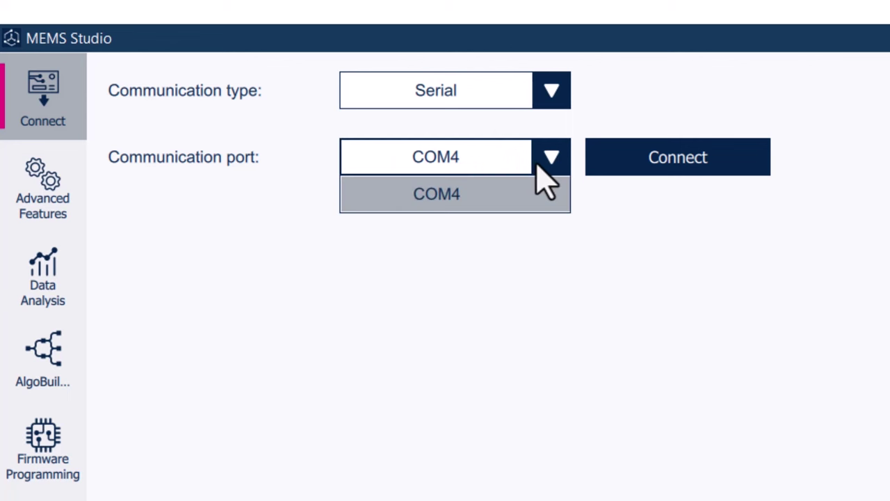
{"action": "left_click", "coordinate": [447, 202]}
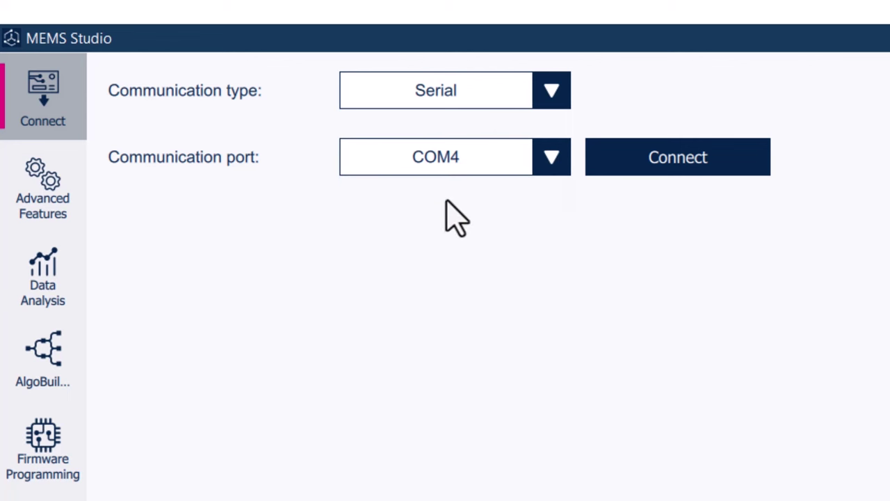
{"action": "left_click", "coordinate": [628, 159]}
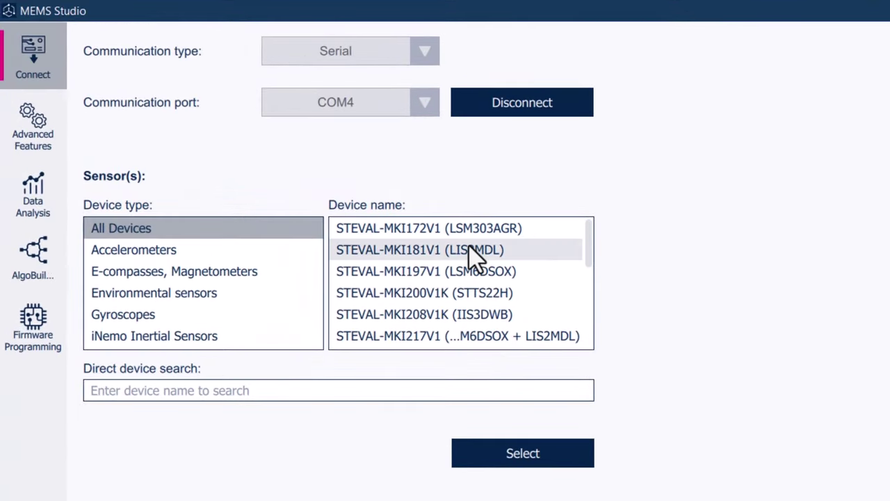
- Browse the supported sensor boards list and filter it to accelerometer boards
{"action": "scroll", "coordinate": [472, 259], "scroll_direction": "down", "scroll_amount": 3}
{"action": "scroll", "coordinate": [472, 259], "scroll_direction": "down", "scroll_amount": 5}
{"action": "scroll", "coordinate": [472, 265], "scroll_direction": "down", "scroll_amount": 1}
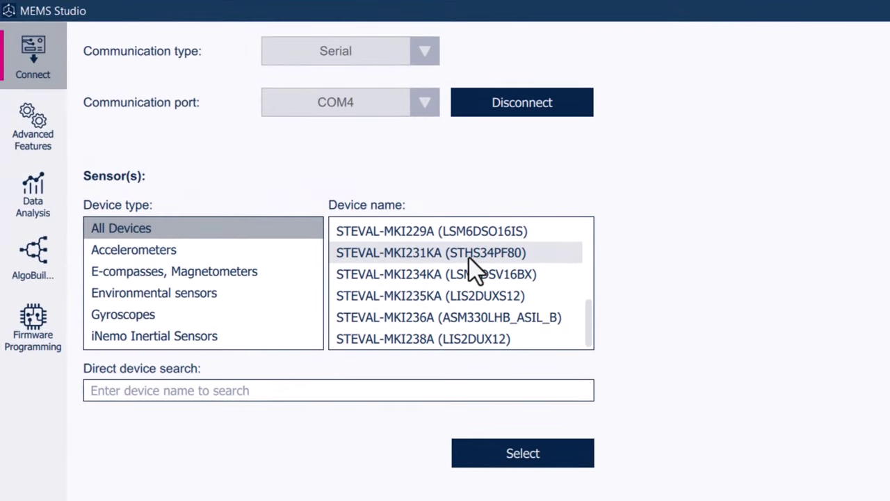
{"action": "scroll", "coordinate": [473, 268], "scroll_direction": "up", "scroll_amount": 3}
{"action": "scroll", "coordinate": [473, 268], "scroll_direction": "up", "scroll_amount": 3}
{"action": "scroll", "coordinate": [473, 268], "scroll_direction": "up", "scroll_amount": 1}
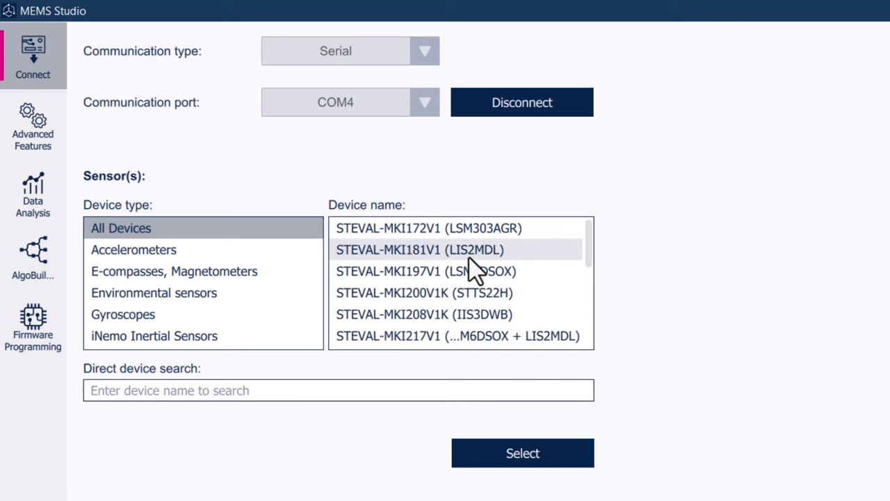
{"action": "scroll", "coordinate": [463, 275], "scroll_direction": "down", "scroll_amount": 3}
{"action": "scroll", "coordinate": [463, 282], "scroll_direction": "down", "scroll_amount": 4}
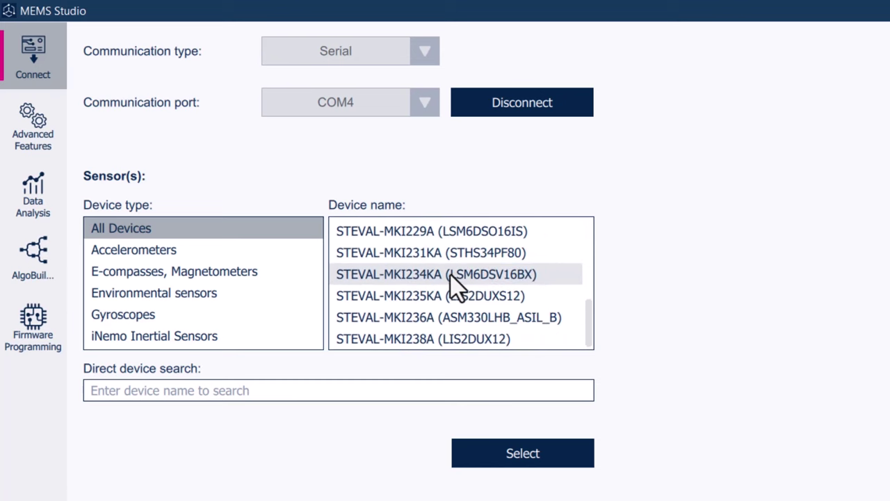
{"action": "scroll", "coordinate": [452, 285], "scroll_direction": "up", "scroll_amount": 3}
{"action": "scroll", "coordinate": [451, 285], "scroll_direction": "up", "scroll_amount": 4}
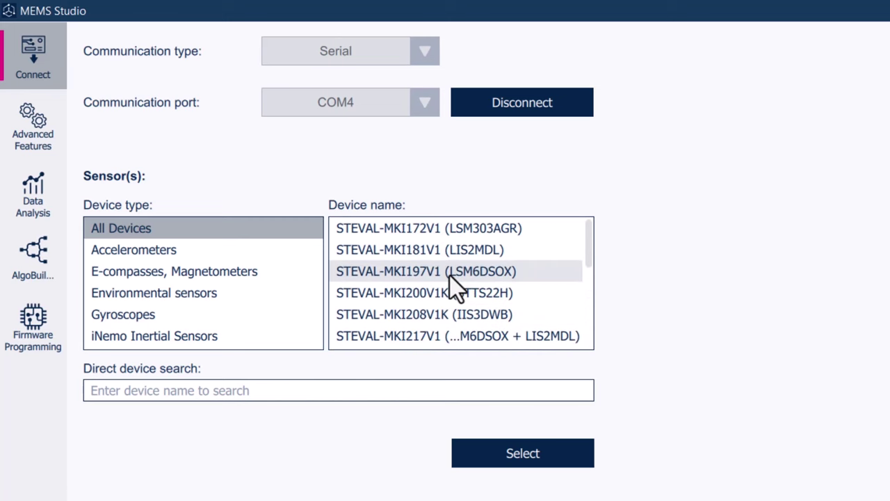
{"action": "left_click", "coordinate": [180, 252]}
- Try the magnetometer and all-boards filters, then search directly for device 197
{"action": "left_click", "coordinate": [183, 278]}
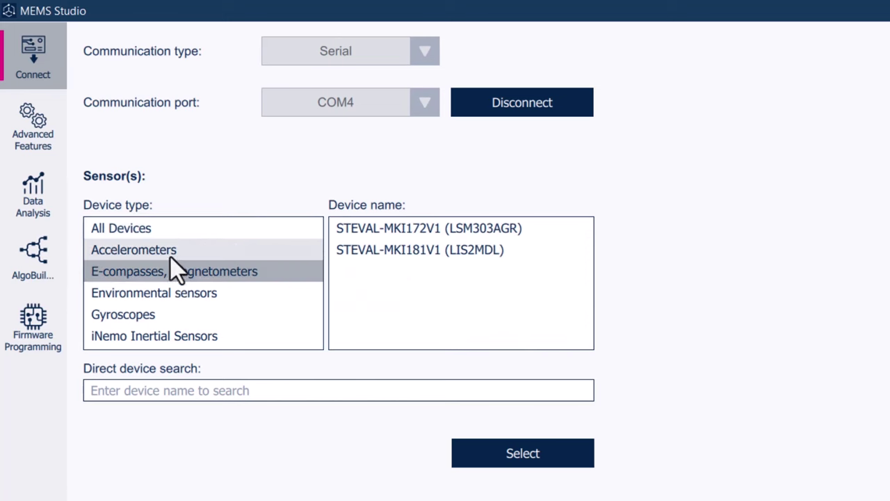
{"action": "left_click", "coordinate": [166, 231]}
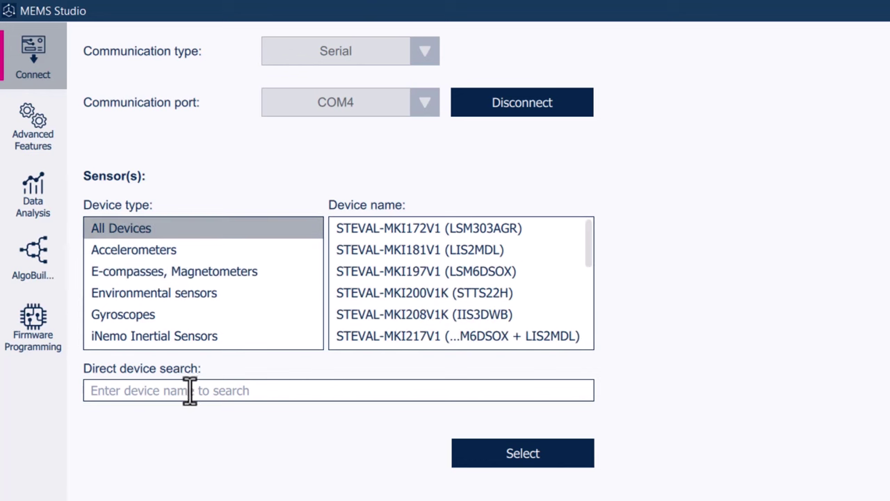
{"action": "type", "text": "19"}
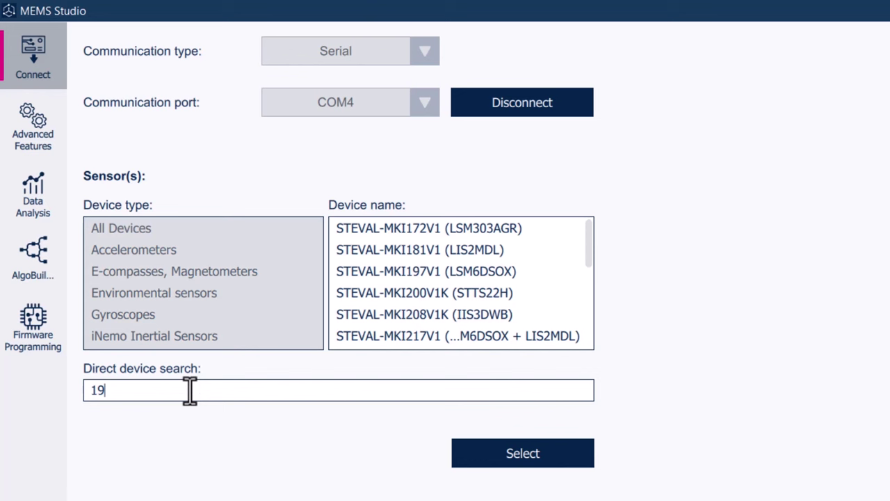
{"action": "type", "text": "7"}
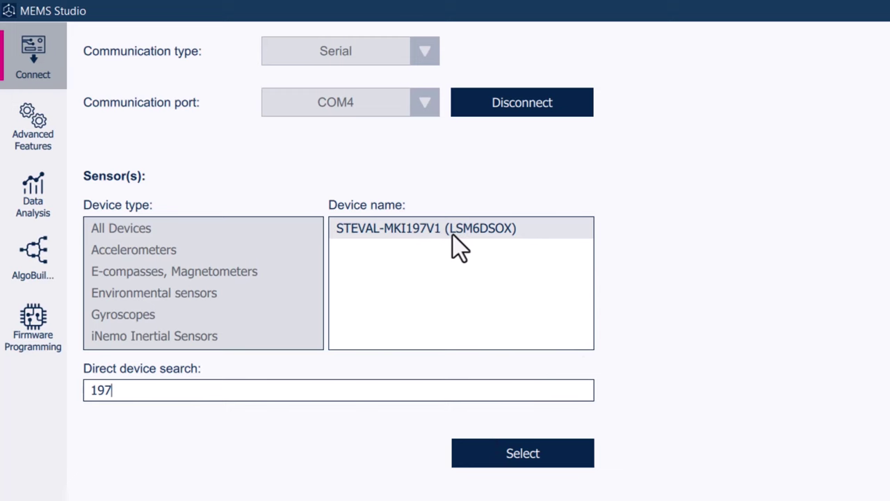
- Evaluate the STEVAL-MKI197V1 board, keeping 2 g full scale, and apply Easy Configuration at 416 Hz
{"action": "double_click", "coordinate": [516, 232]}
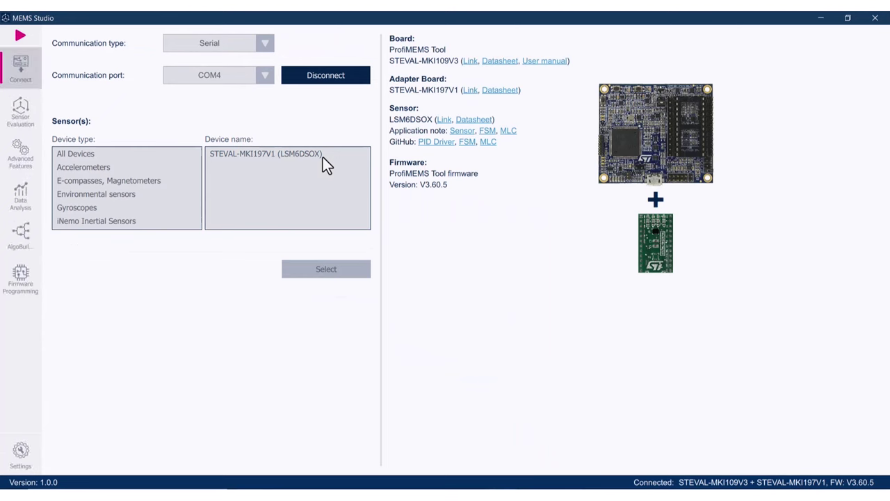
{"action": "double_click", "coordinate": [323, 157]}
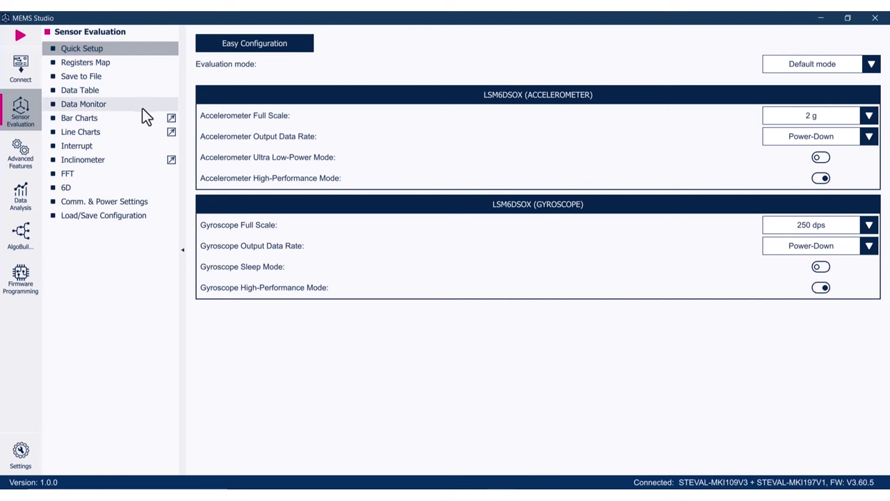
{"action": "left_click", "coordinate": [815, 115]}
{"action": "left_click", "coordinate": [818, 135]}
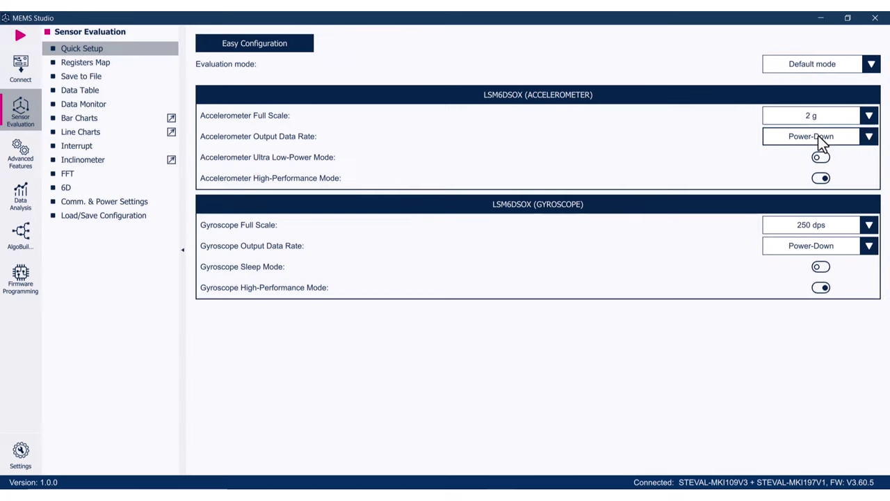
{"action": "left_click", "coordinate": [818, 137]}
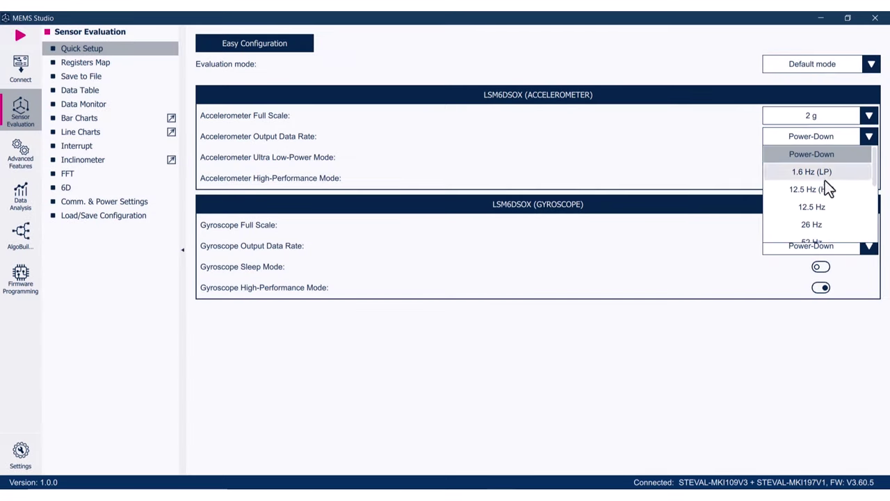
{"action": "left_click", "coordinate": [817, 155]}
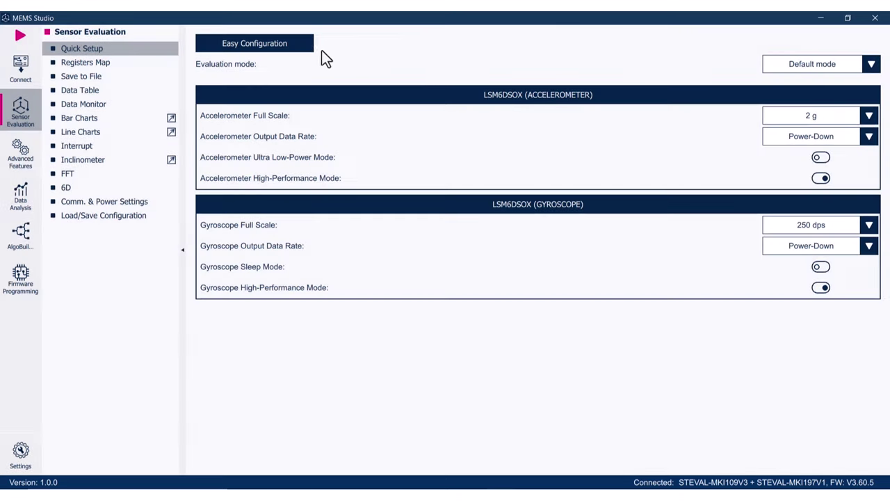
{"action": "left_click", "coordinate": [296, 44]}
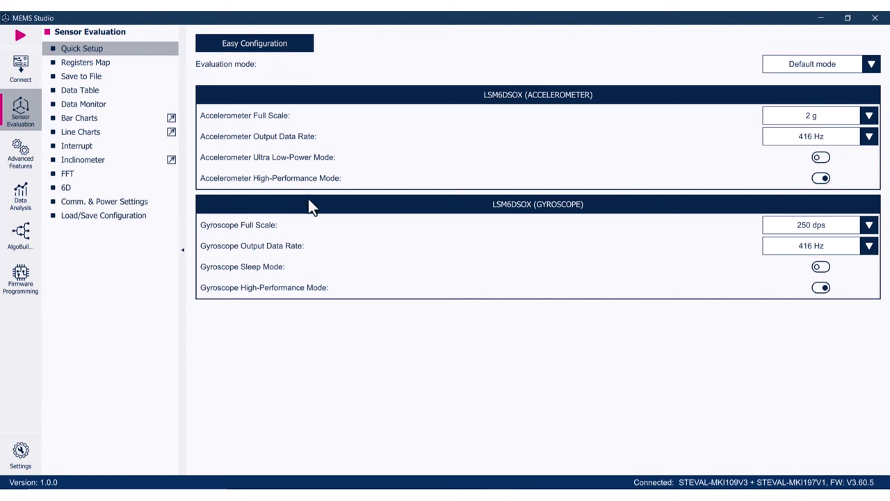
- Stream LSM6DSOX data and display it as bar charts, line charts and an FFT spectrum
{"action": "left_click", "coordinate": [22, 36]}
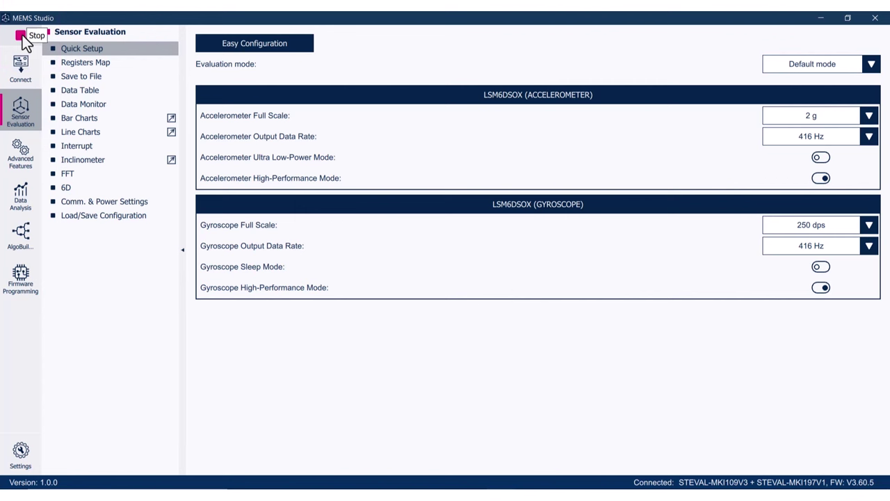
{"action": "left_click", "coordinate": [105, 119]}
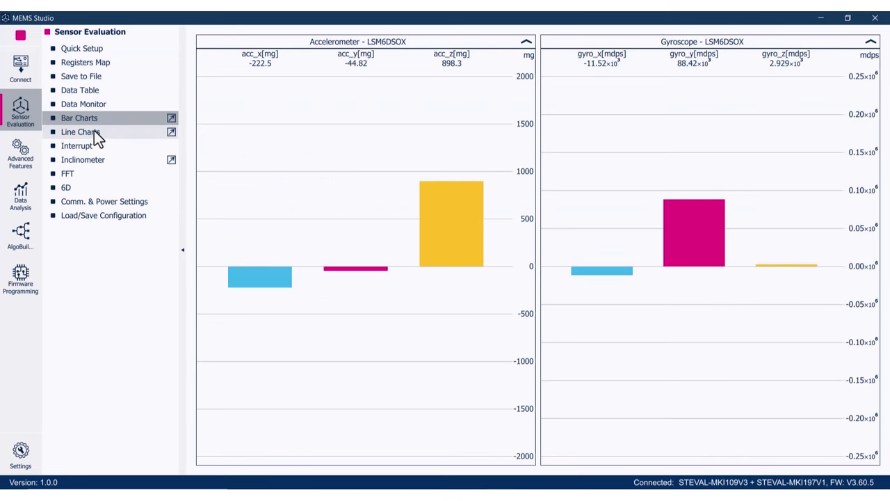
{"action": "left_click", "coordinate": [94, 130]}
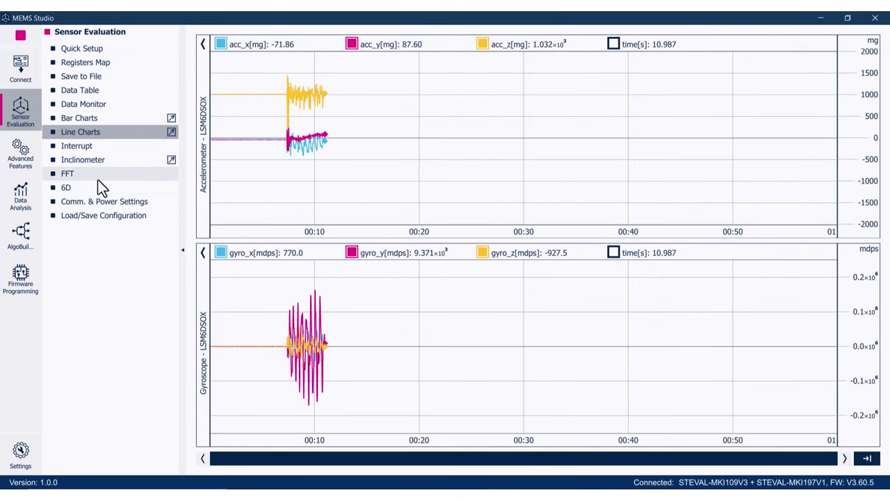
{"action": "left_click", "coordinate": [97, 178]}
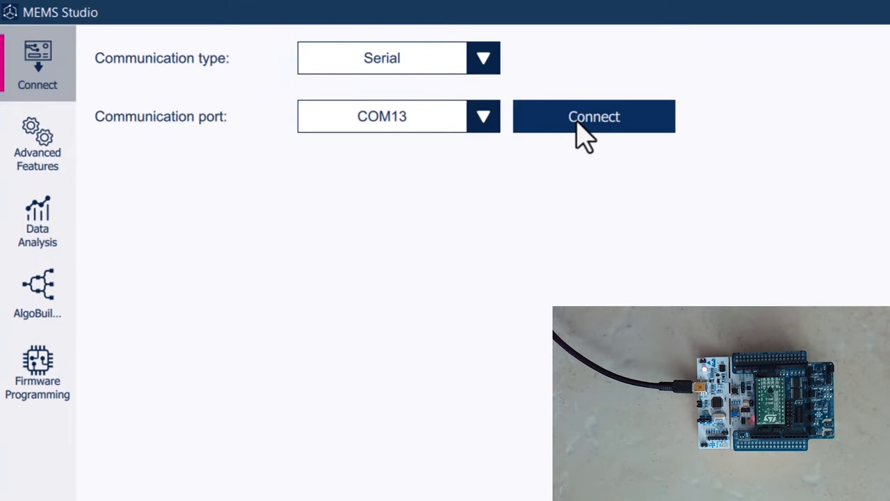
- Connect on COM13, run the Sensor Fusion teapot, then open the FSM configuration
{"action": "left_click", "coordinate": [579, 129]}
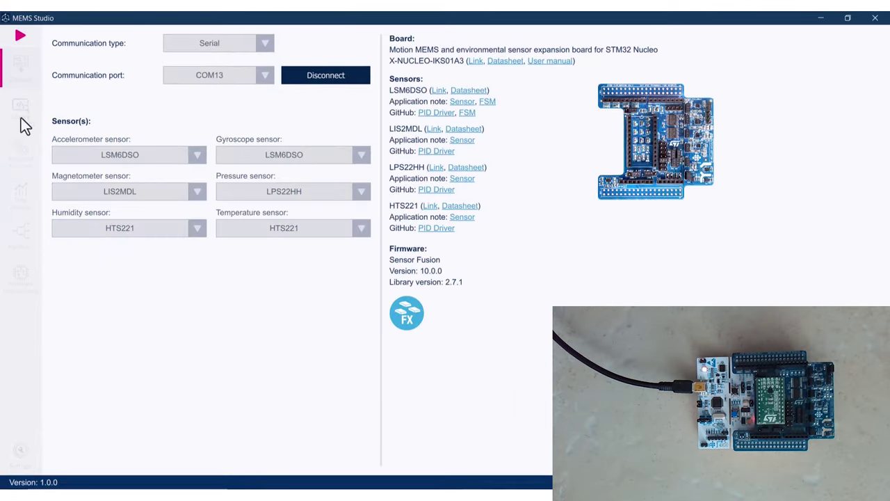
{"action": "left_click", "coordinate": [20, 118]}
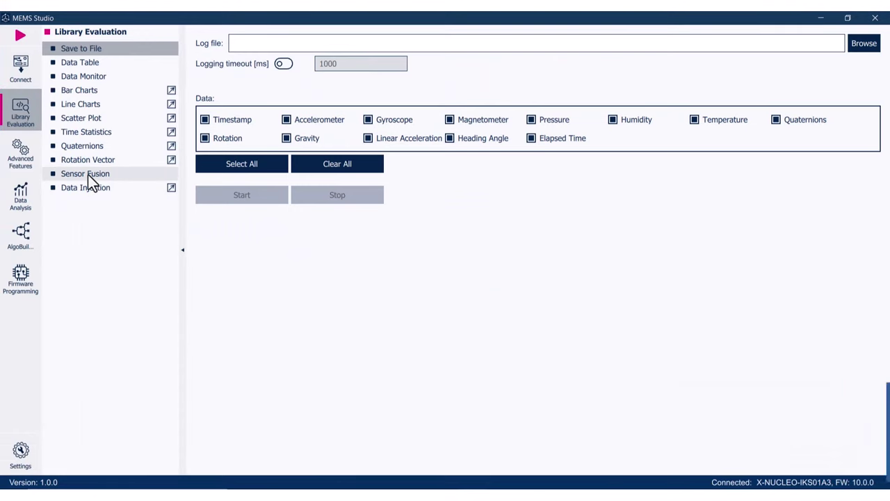
{"action": "left_click", "coordinate": [88, 174]}
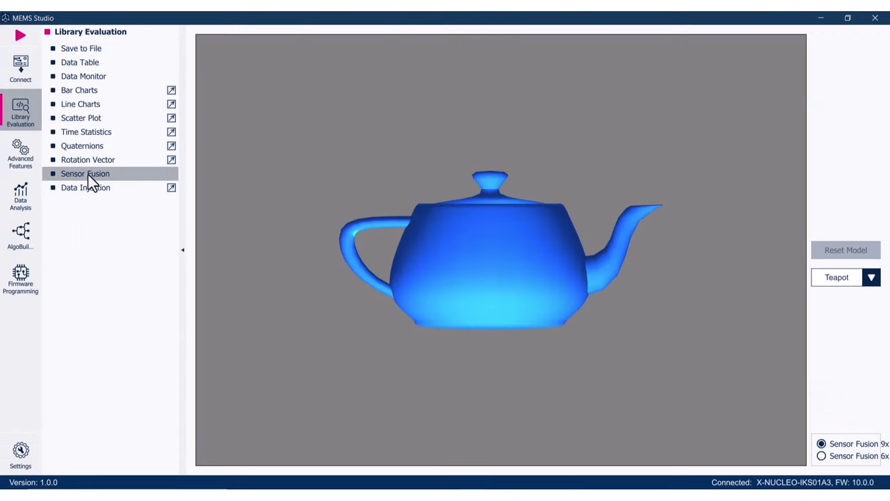
{"action": "left_click", "coordinate": [21, 37]}
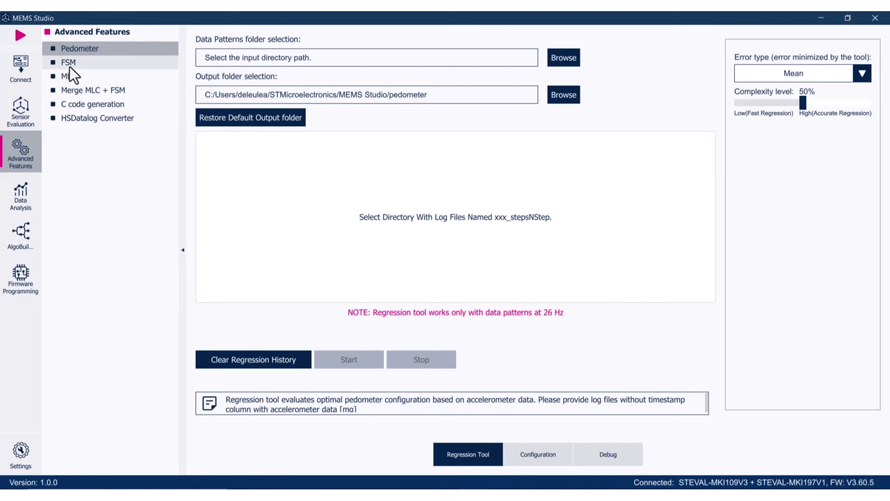
{"action": "left_click", "coordinate": [69, 64]}
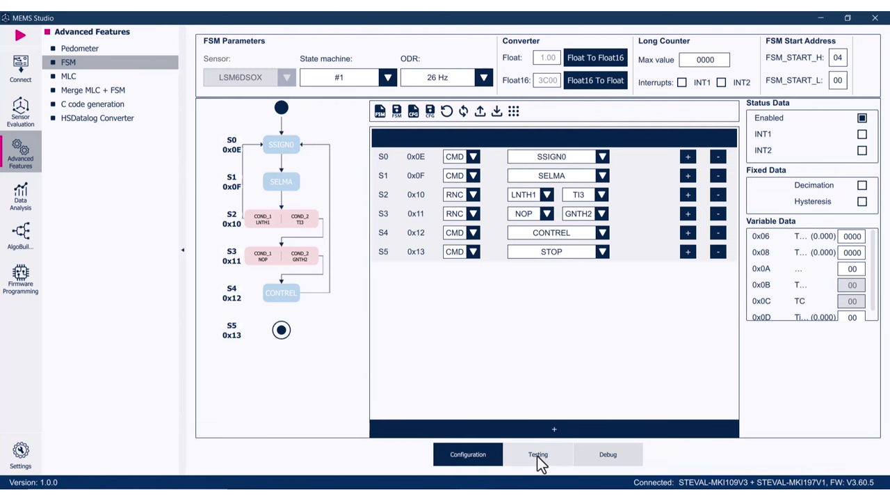
- Stream live data on the FSM Testing tab, then switch to the Debug tab
{"action": "left_click", "coordinate": [539, 453]}
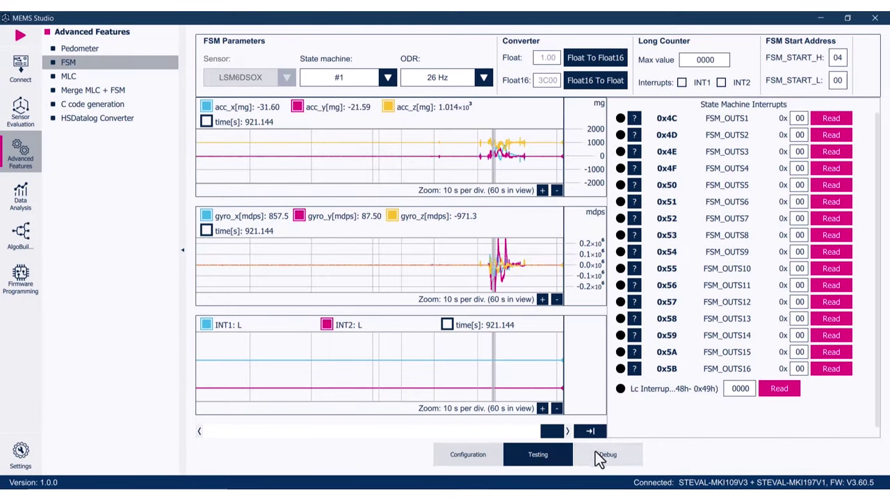
{"action": "left_click", "coordinate": [21, 35]}
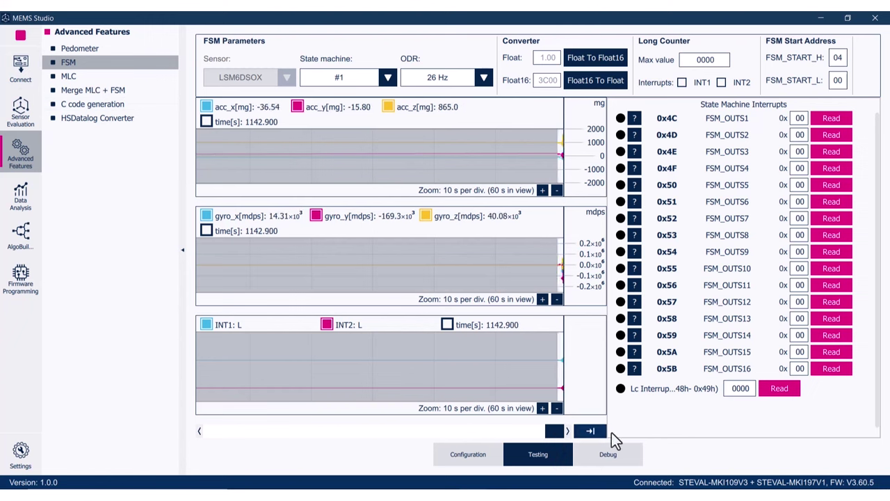
{"action": "left_click", "coordinate": [623, 456]}
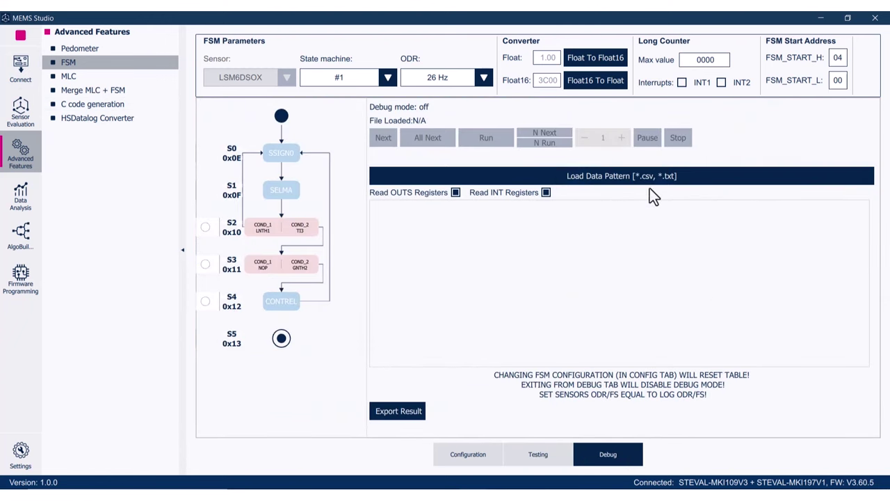
- Open MLC and view its ARFF, decision tree, UCF, chart and Data Injection tabs, then Data Analysis
{"action": "left_click", "coordinate": [73, 79]}
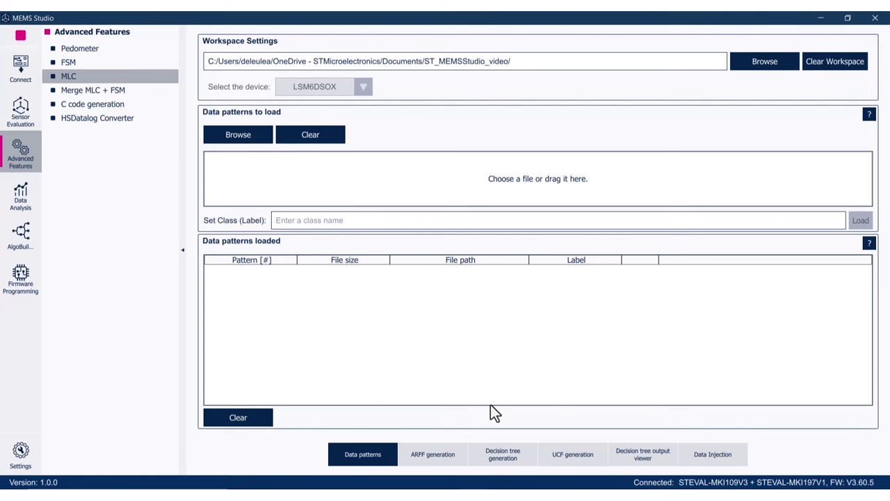
{"action": "left_click", "coordinate": [458, 453]}
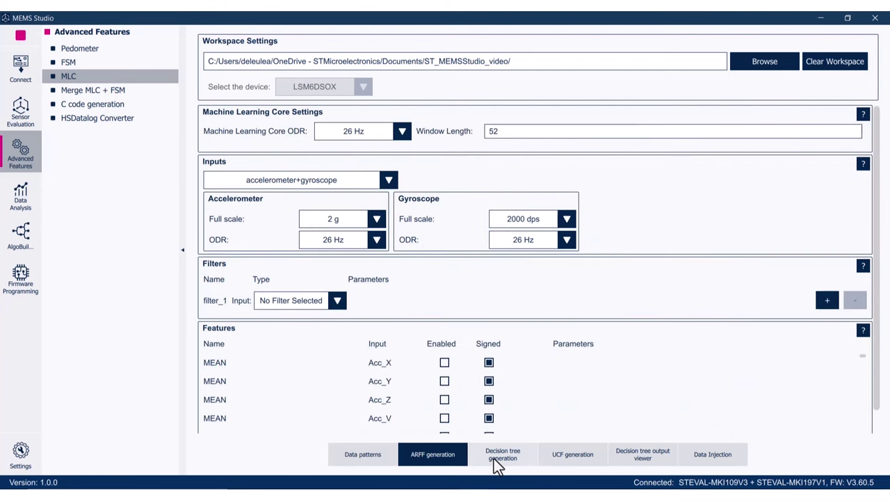
{"action": "left_click", "coordinate": [494, 458]}
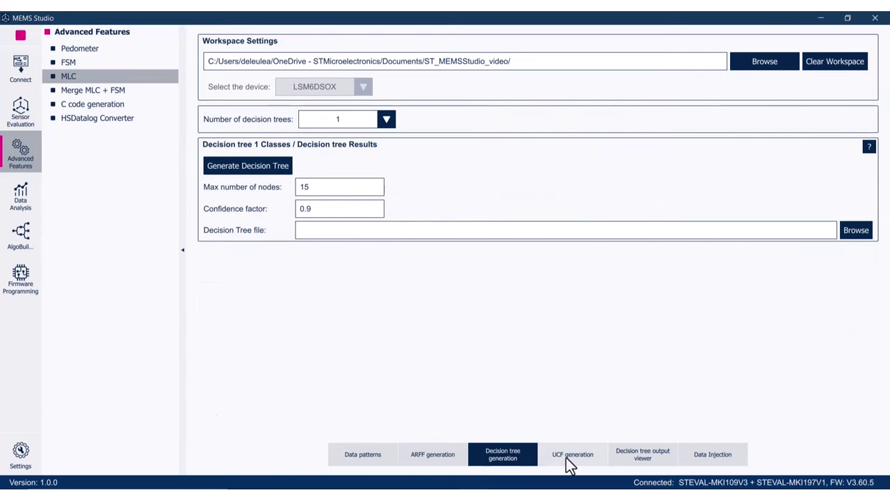
{"action": "left_click", "coordinate": [586, 457]}
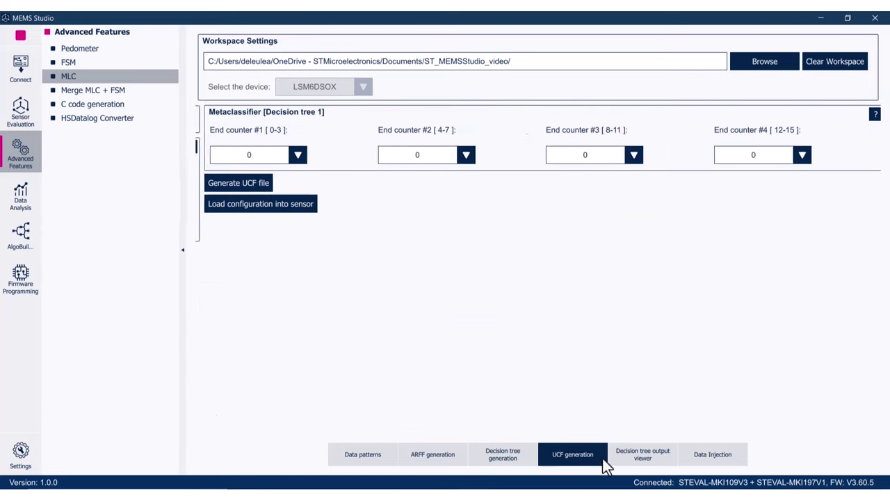
{"action": "left_click", "coordinate": [648, 461]}
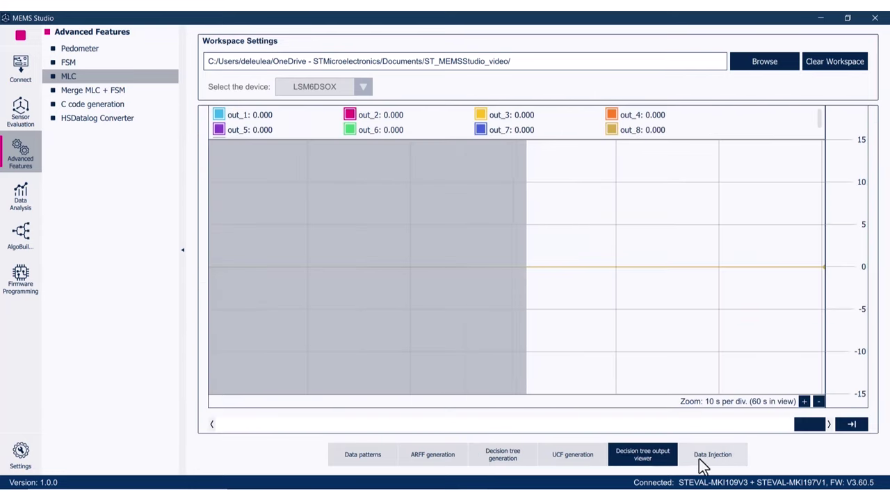
{"action": "left_click", "coordinate": [708, 458]}
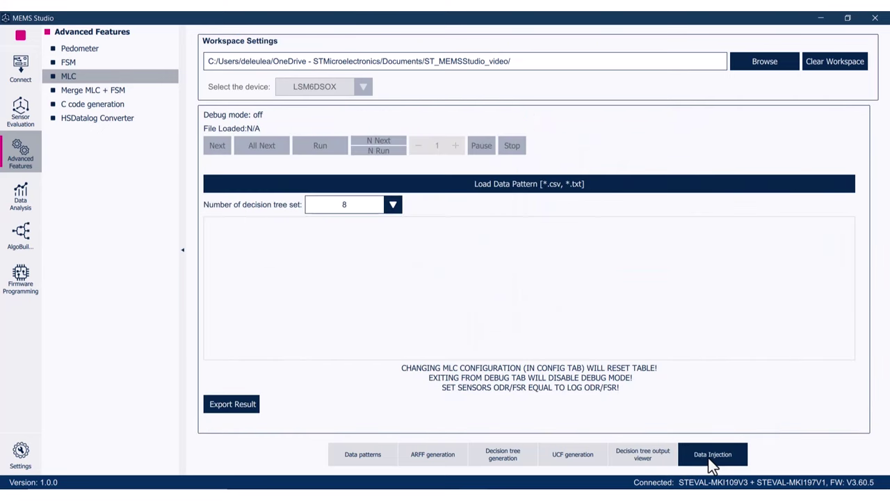
{"action": "left_click", "coordinate": [23, 198]}
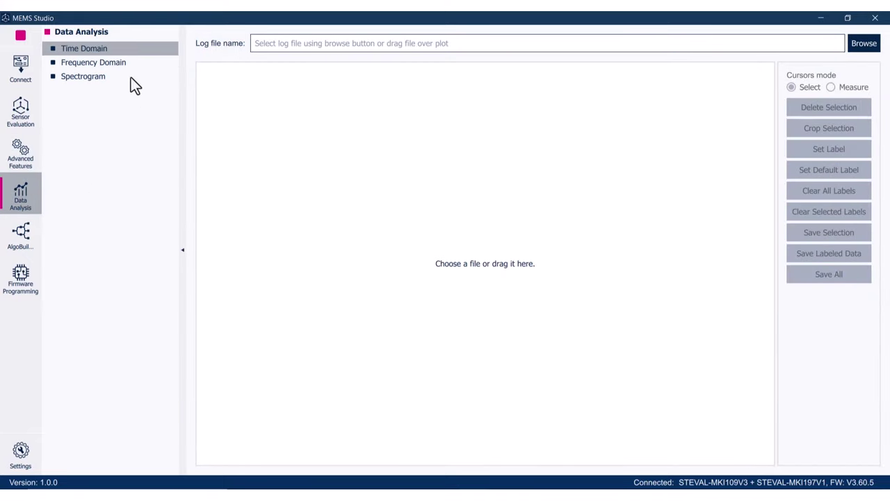
- Load the throwing.csv log and display its frequency-domain spectrum
{"action": "left_click", "coordinate": [865, 42]}
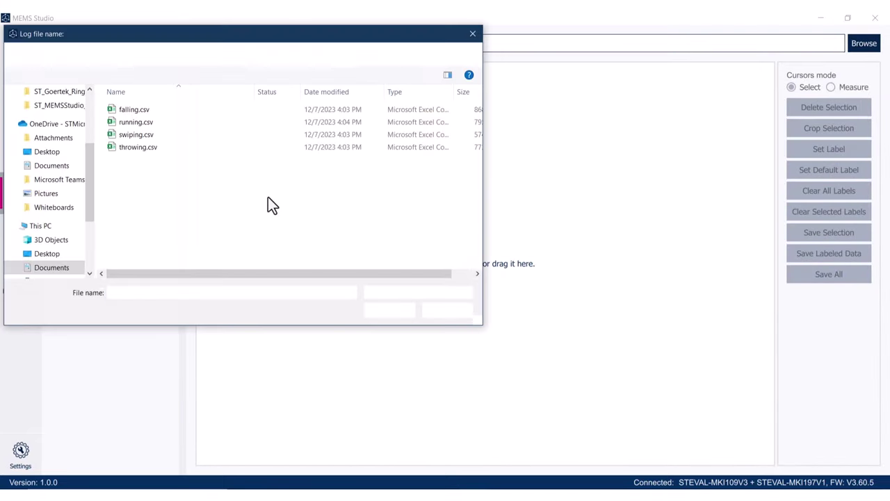
{"action": "double_click", "coordinate": [243, 147]}
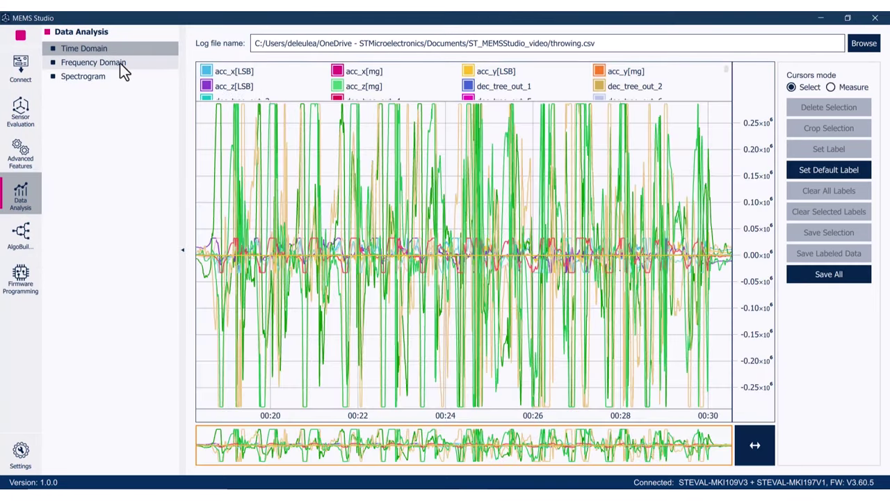
{"action": "left_click", "coordinate": [120, 62]}
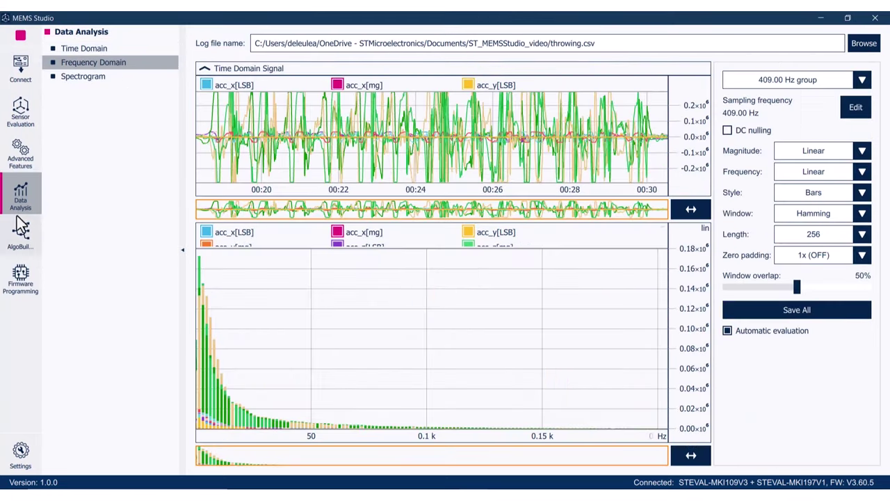
{"action": "left_click", "coordinate": [19, 242]}
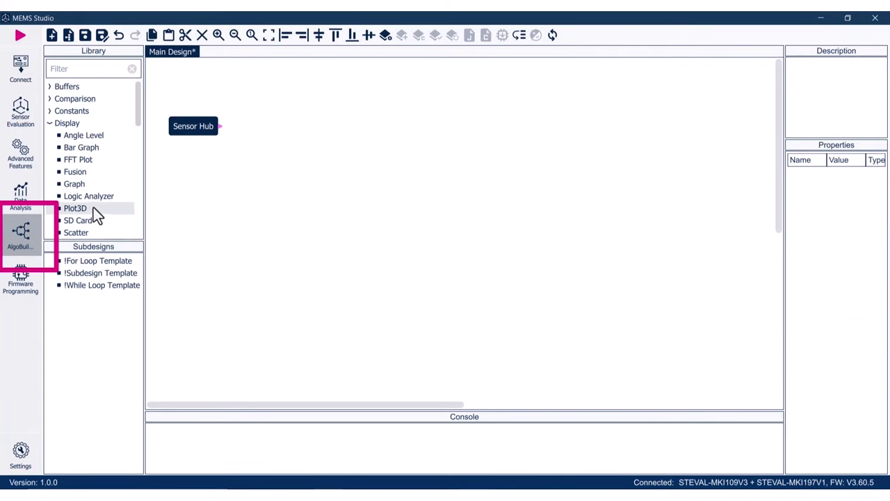
- Drag Acceleration, Scatter and Graph blocks from the Library onto the AlgoBuilder canvas
{"action": "scroll", "coordinate": [93, 205], "scroll_direction": "down", "scroll_amount": 2}
{"action": "scroll", "coordinate": [95, 200], "scroll_direction": "down", "scroll_amount": 4}
{"action": "scroll", "coordinate": [95, 202], "scroll_direction": "down", "scroll_amount": 3}
{"action": "scroll", "coordinate": [95, 201], "scroll_direction": "down", "scroll_amount": 2}
{"action": "scroll", "coordinate": [95, 202], "scroll_direction": "up", "scroll_amount": 1}
{"action": "scroll", "coordinate": [90, 191], "scroll_direction": "up", "scroll_amount": 2}
{"action": "left_click_drag", "start_coordinate": [86, 153], "coordinate": [264, 136]}
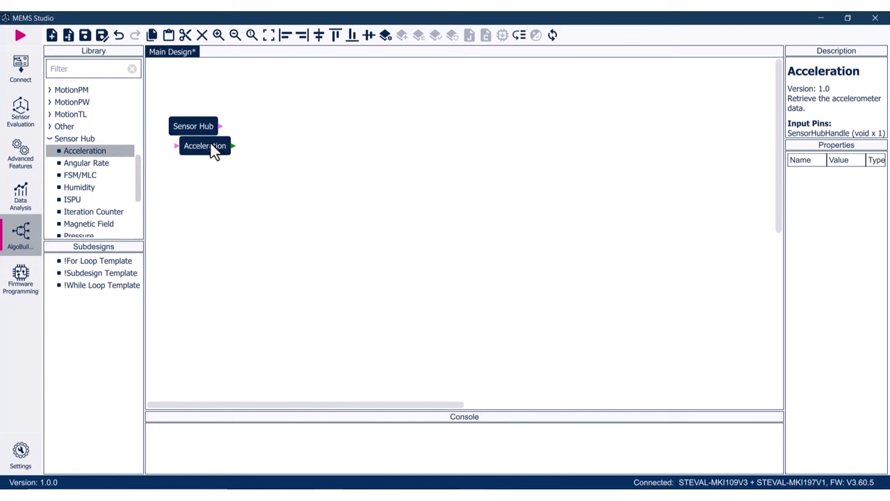
{"action": "scroll", "coordinate": [94, 157], "scroll_direction": "up", "scroll_amount": 2}
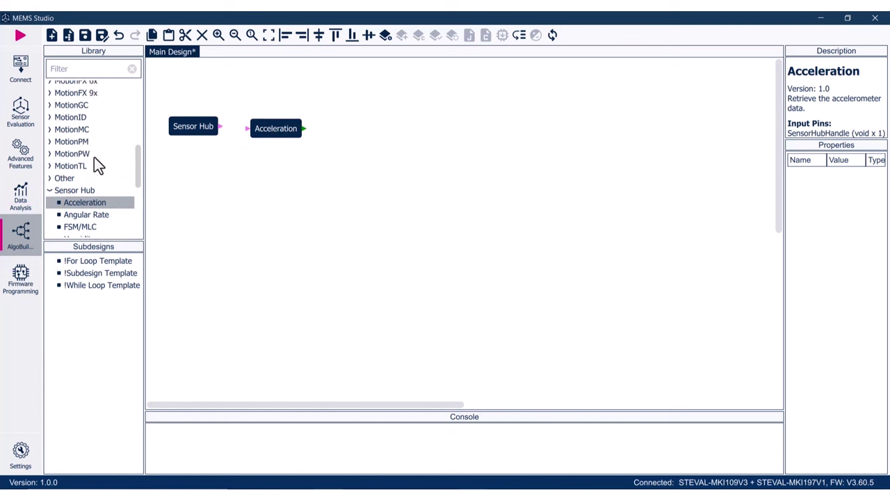
{"action": "scroll", "coordinate": [94, 157], "scroll_direction": "up", "scroll_amount": 5}
{"action": "scroll", "coordinate": [96, 159], "scroll_direction": "up", "scroll_amount": 3}
{"action": "scroll", "coordinate": [94, 156], "scroll_direction": "up", "scroll_amount": 3}
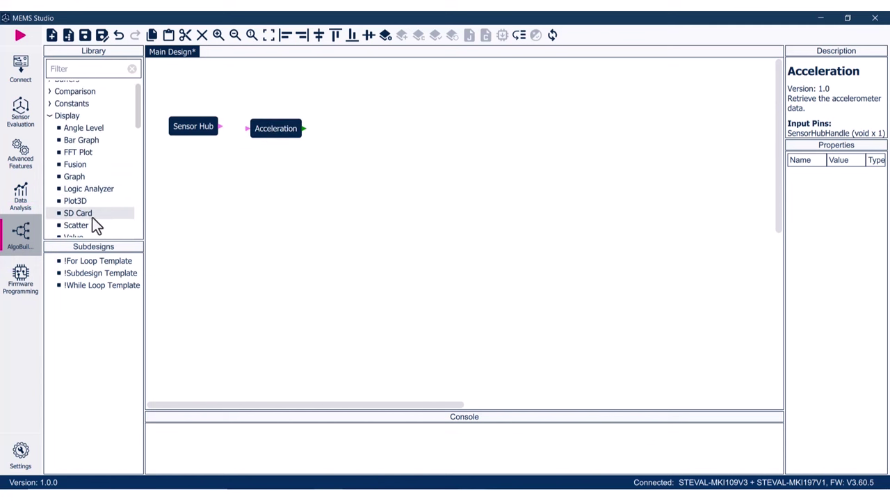
{"action": "left_click_drag", "start_coordinate": [92, 223], "coordinate": [342, 152]}
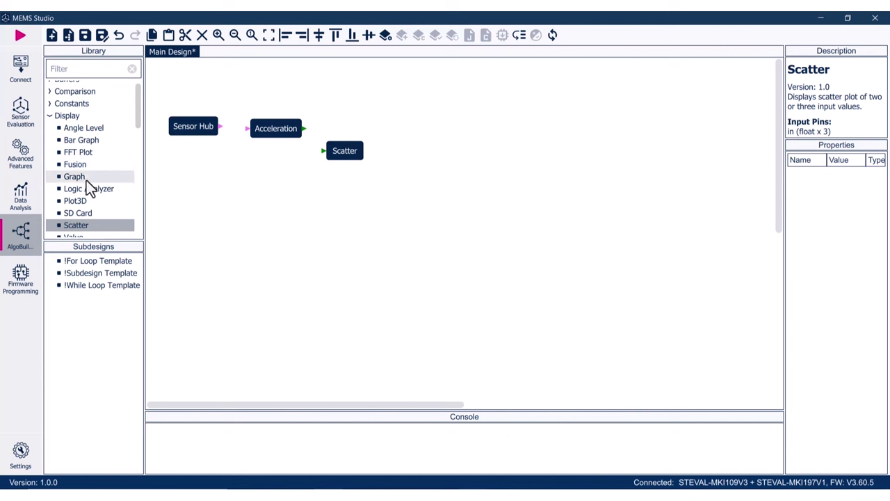
{"action": "left_click_drag", "start_coordinate": [86, 178], "coordinate": [341, 117]}
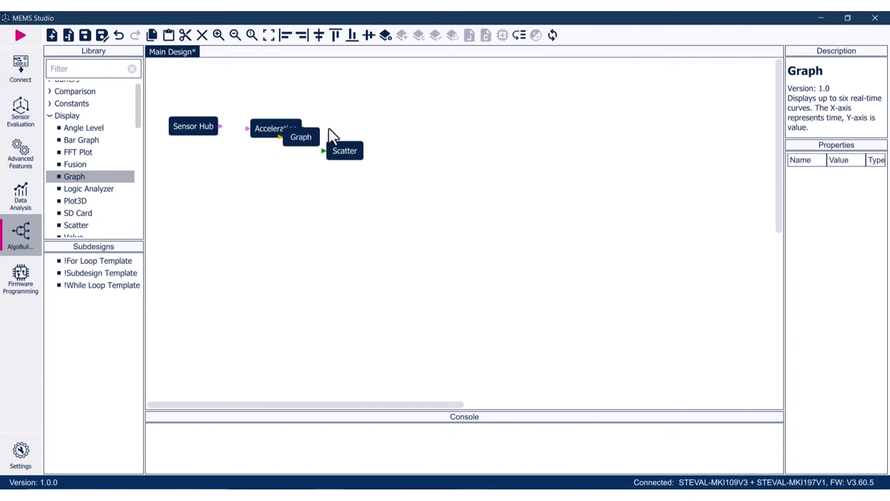
- Wire Acceleration's output into Graph and Sensor Hub into Acceleration
{"action": "left_click", "coordinate": [305, 130]}
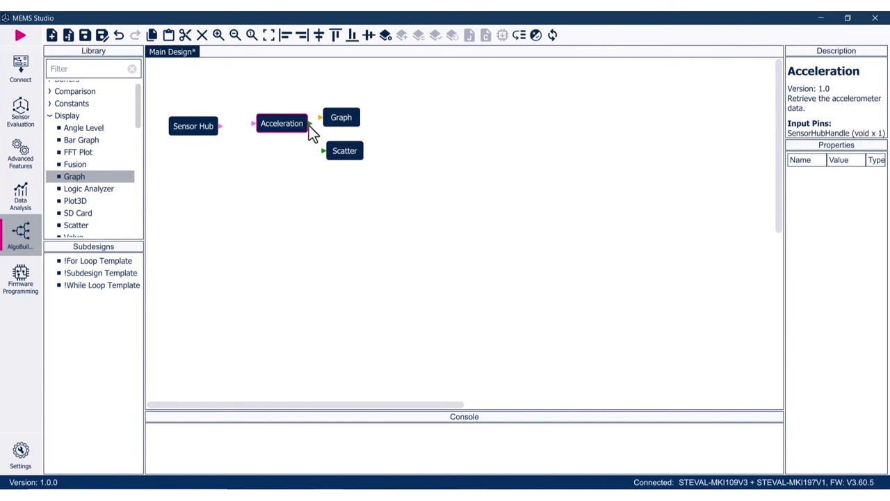
{"action": "left_click", "coordinate": [319, 118]}
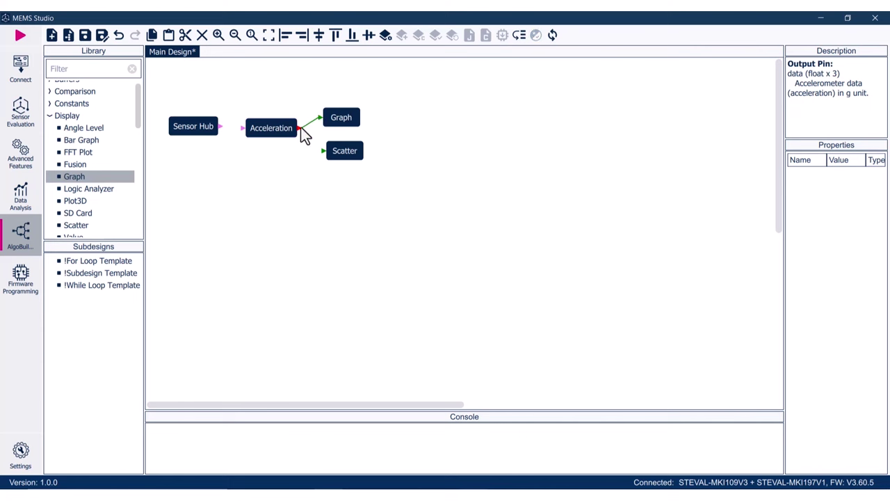
{"action": "left_click", "coordinate": [221, 127]}
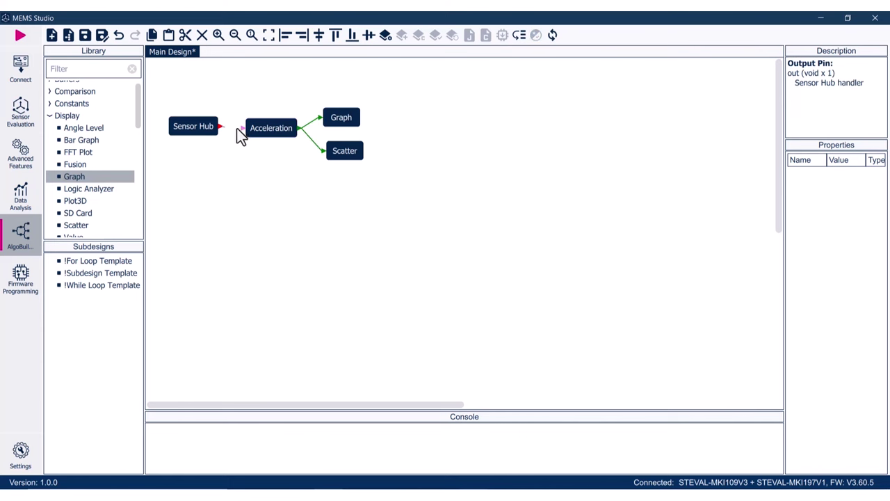
{"action": "left_click", "coordinate": [241, 129]}
{"action": "left_click", "coordinate": [20, 278]}
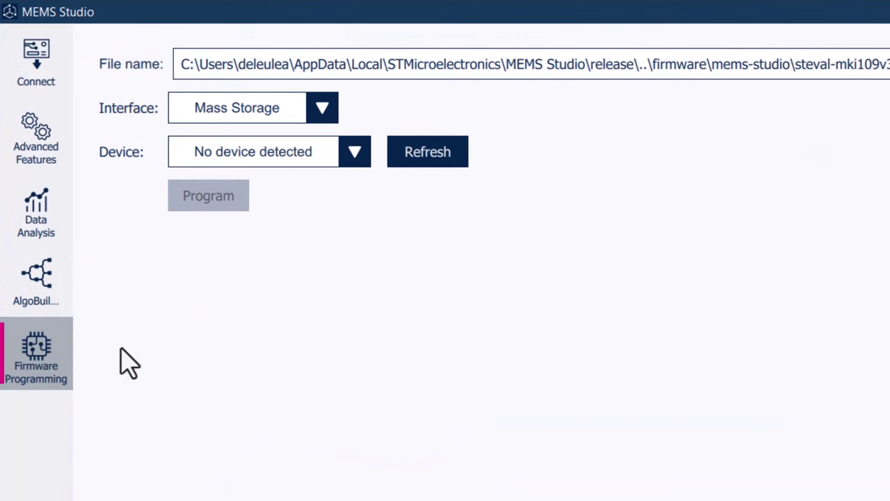
- Set the programming interface to DFU and start flashing the firmware
{"action": "left_click", "coordinate": [321, 114]}
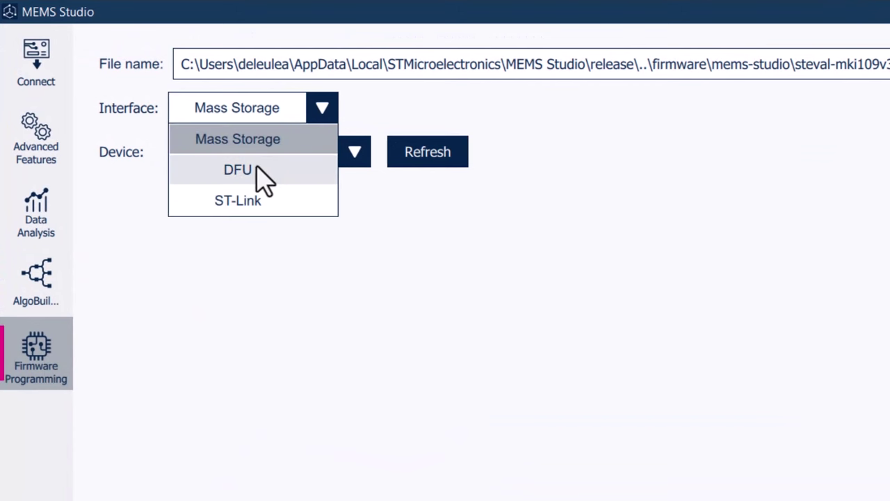
{"action": "left_click", "coordinate": [292, 162]}
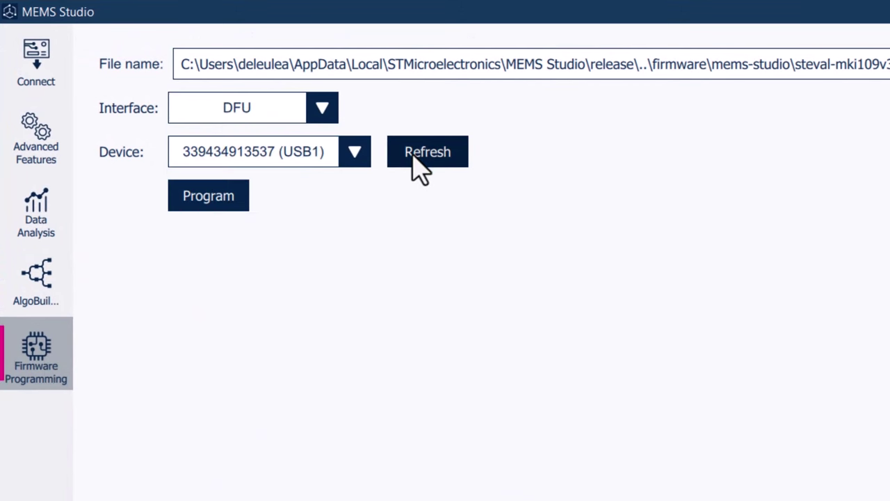
{"action": "left_click", "coordinate": [229, 197]}
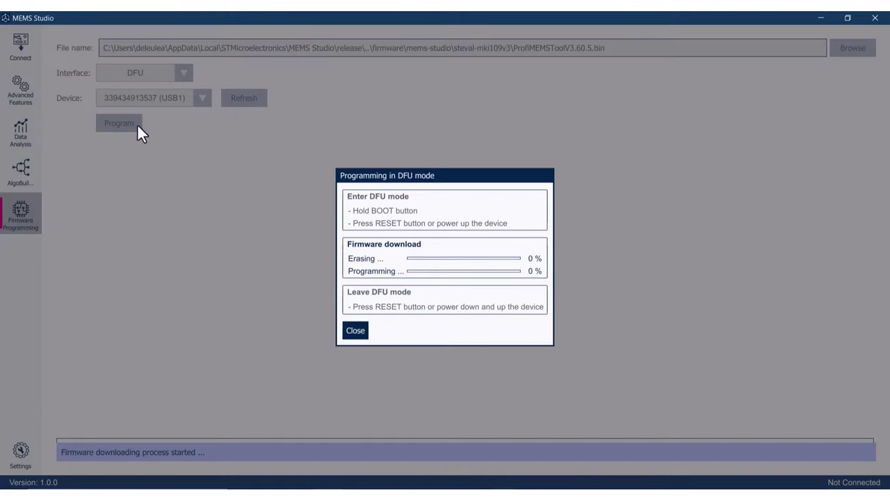